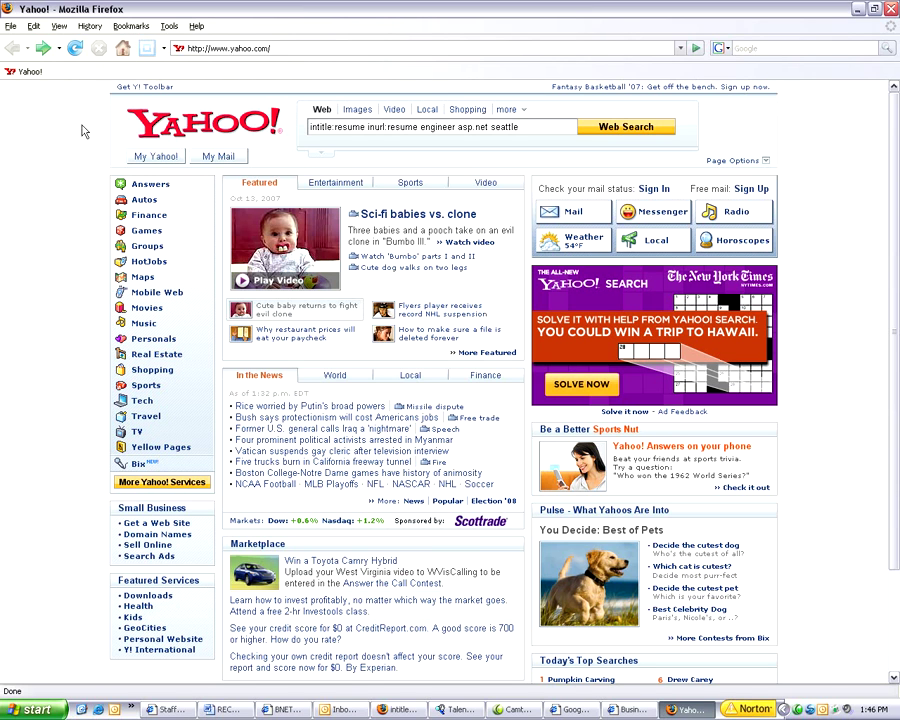
- Glance at the DownThemAll menu, then place the cursor at the end of the resume query
left_click(169, 26)
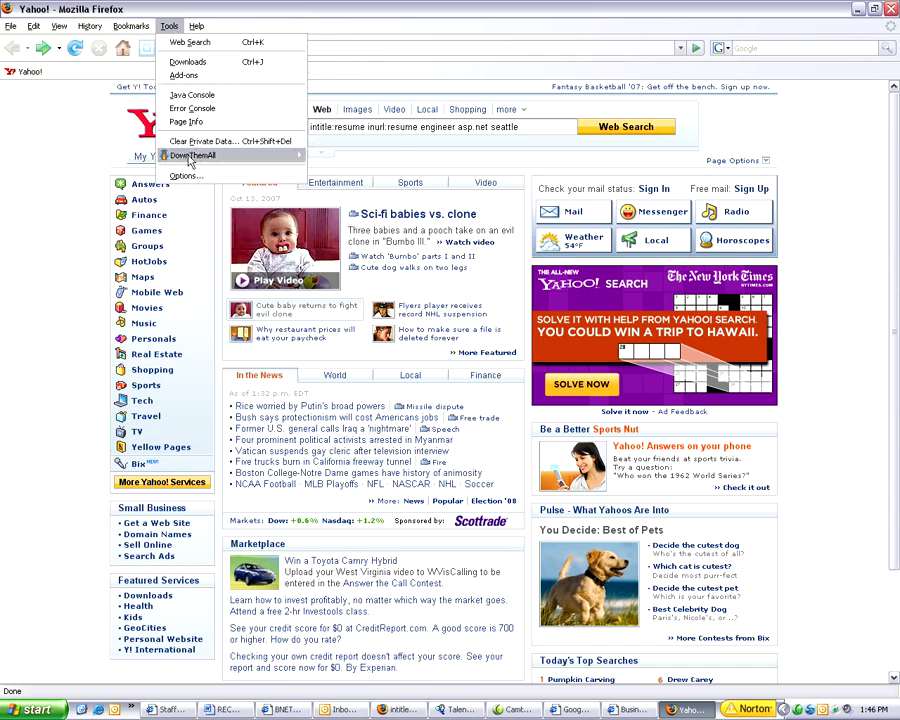
mouse_move(193, 155)
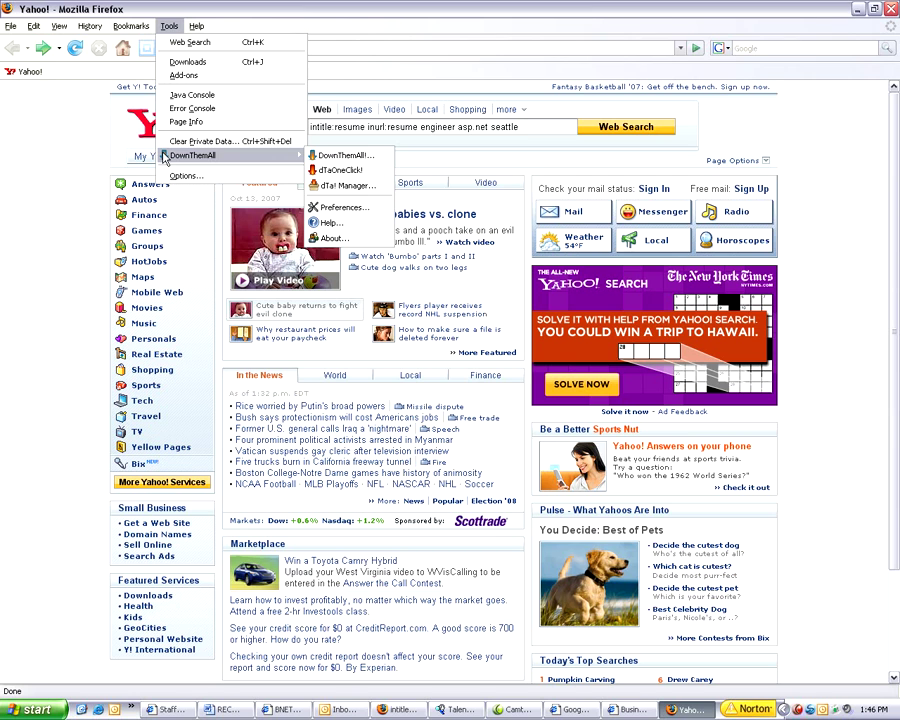
left_click(82, 148)
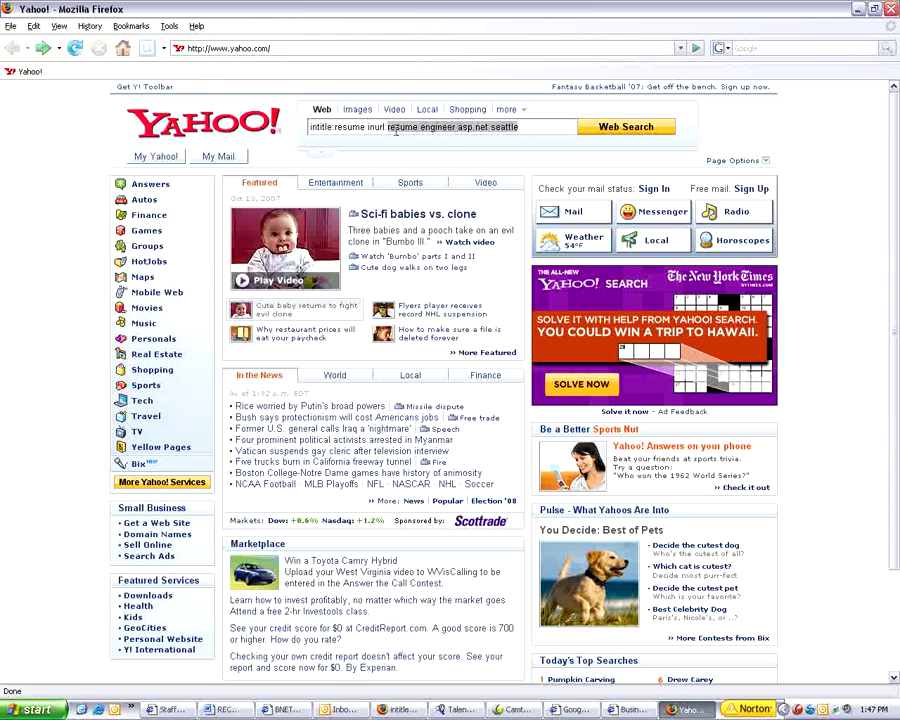
left_click_drag(527, 127, 310, 127)
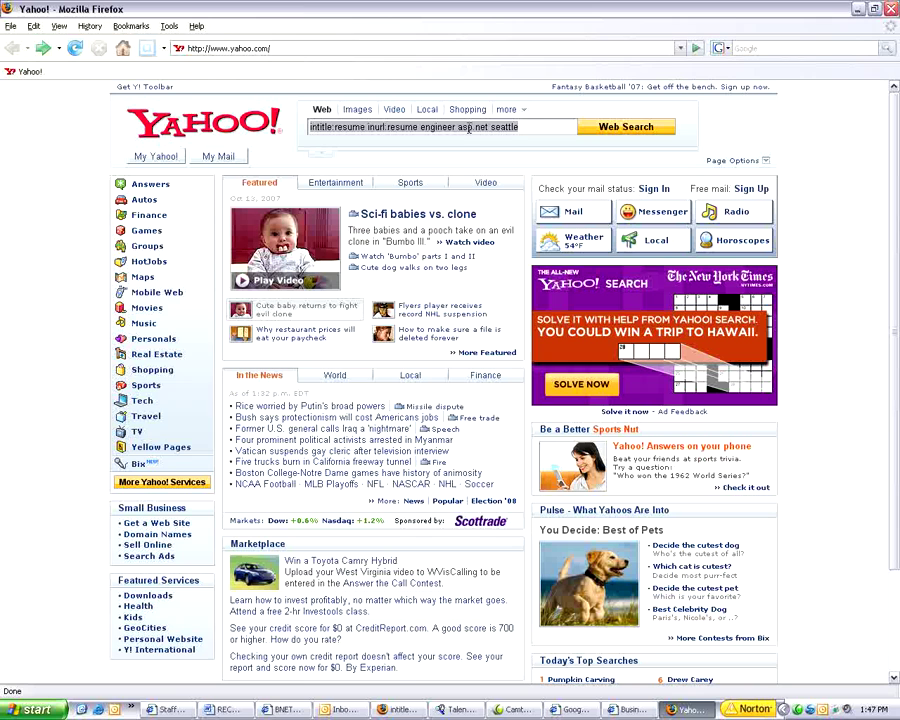
left_click(340, 128)
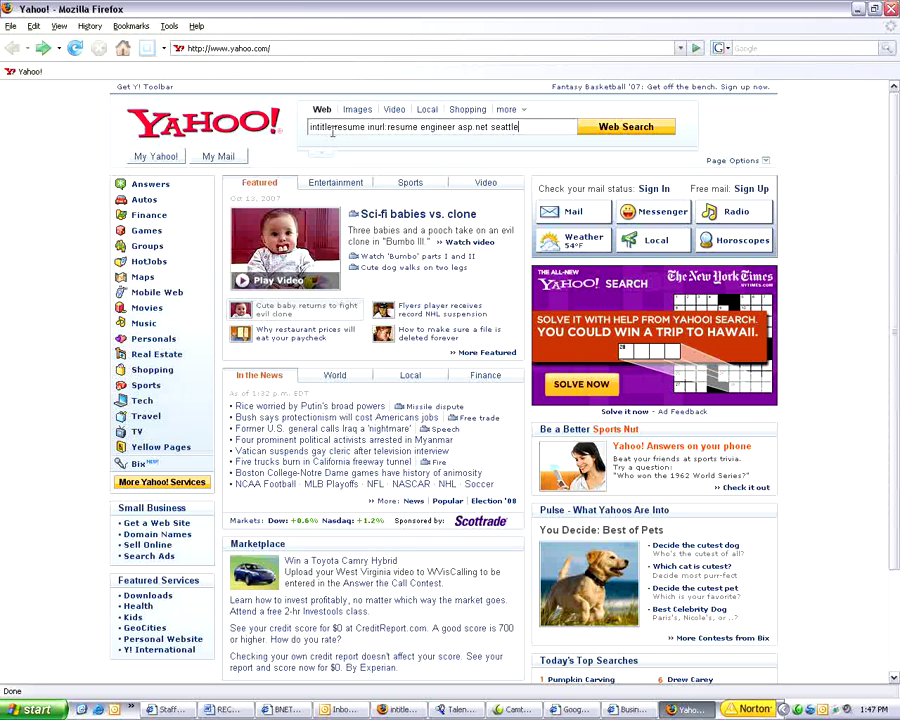
key("End")
- Run the boolean Seattle ASP.NET resume search, which reports 133 results
left_click(591, 131)
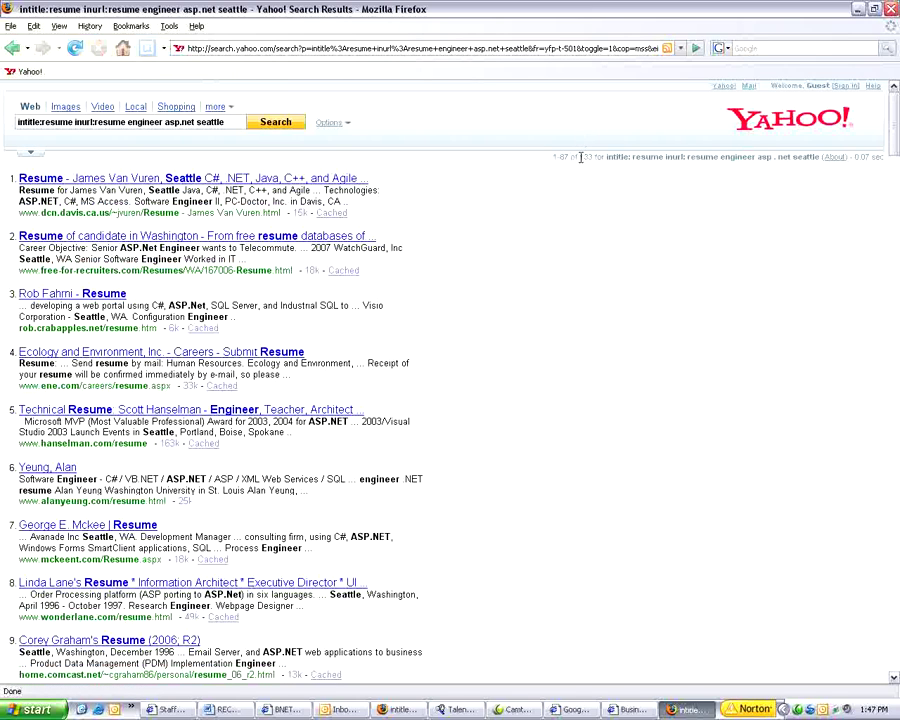
double_click(586, 157)
left_click(575, 215)
scroll(480, 268, "down", 7)
scroll(480, 268, "down", 20)
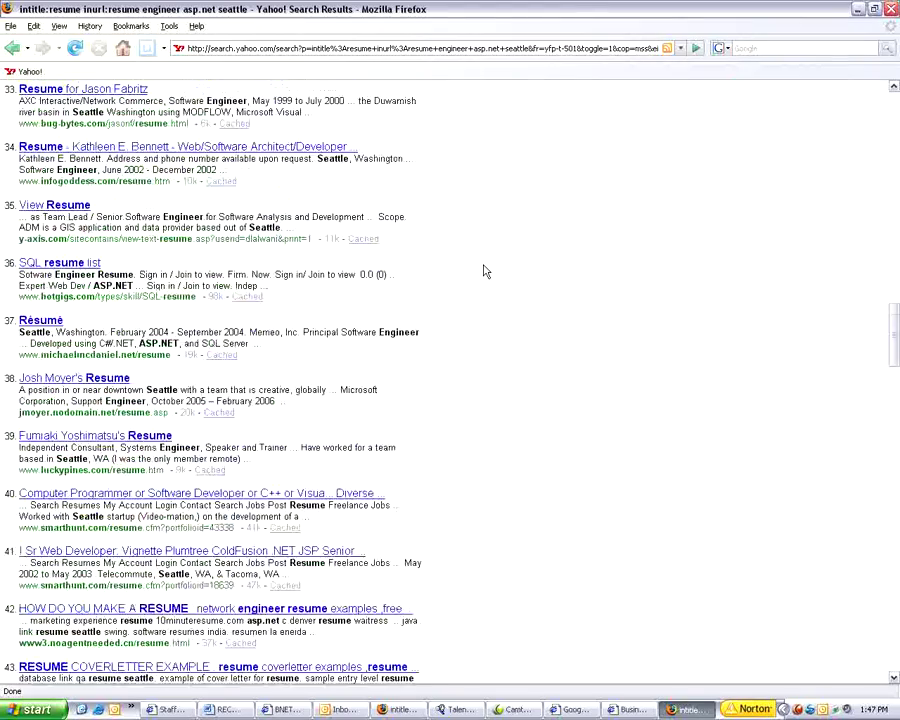
scroll(482, 270, "down", 20)
scroll(483, 270, "down", 20)
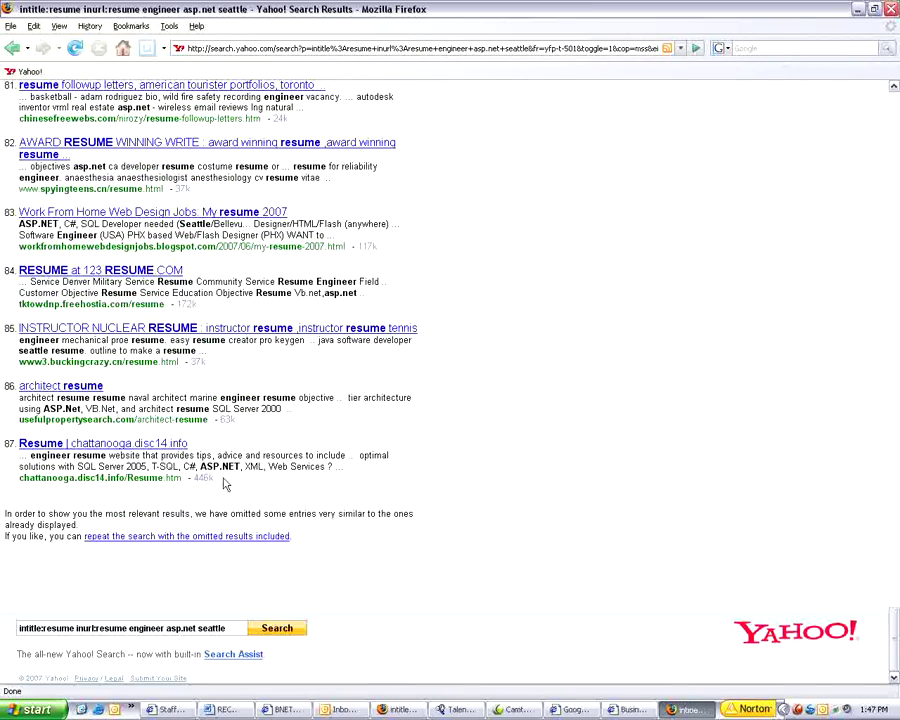
- Rerun the search with the omitted similar results included, showing 100 results per page
left_click_drag(18, 441, 375, 487)
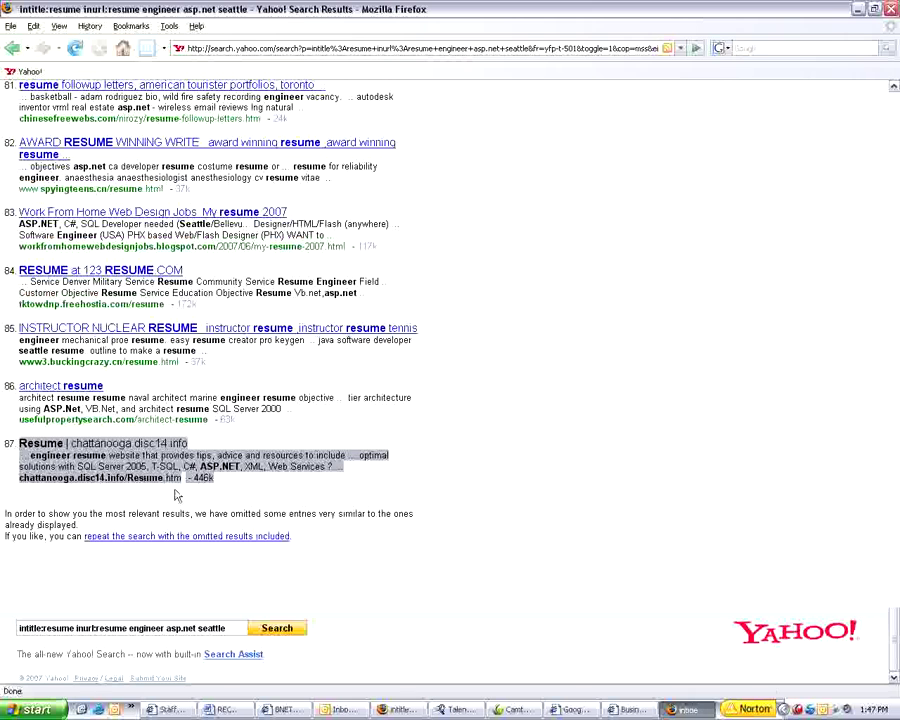
left_click(375, 487)
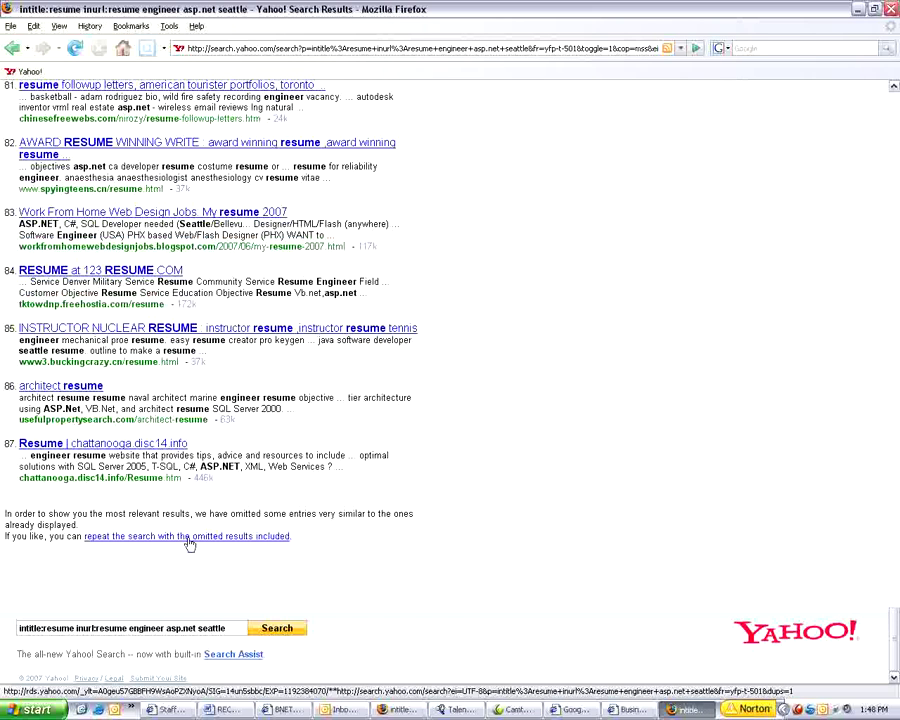
left_click(189, 540)
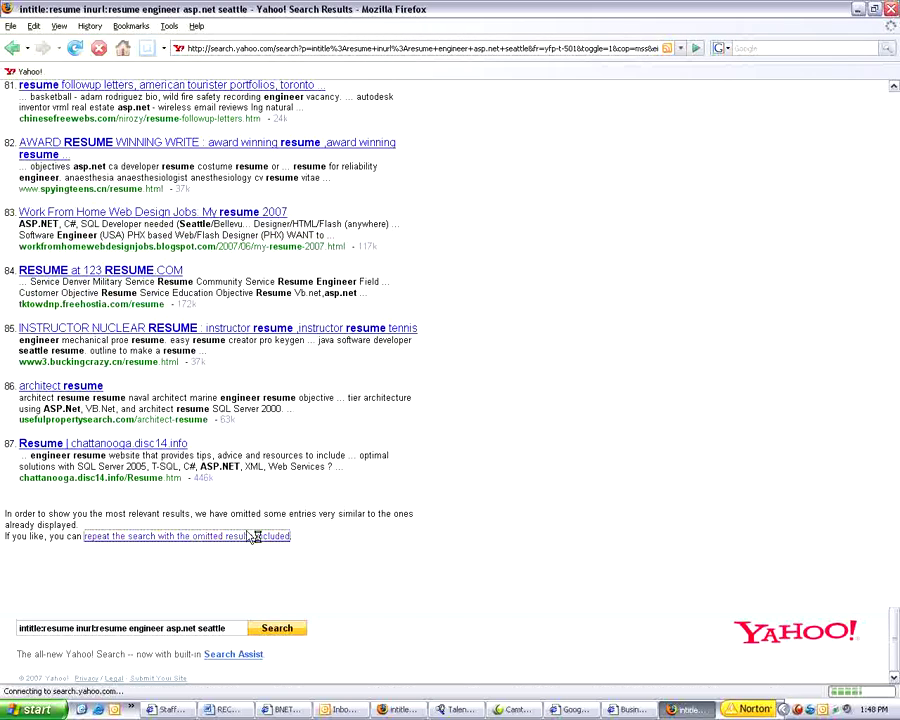
scroll(465, 395, "down", 20)
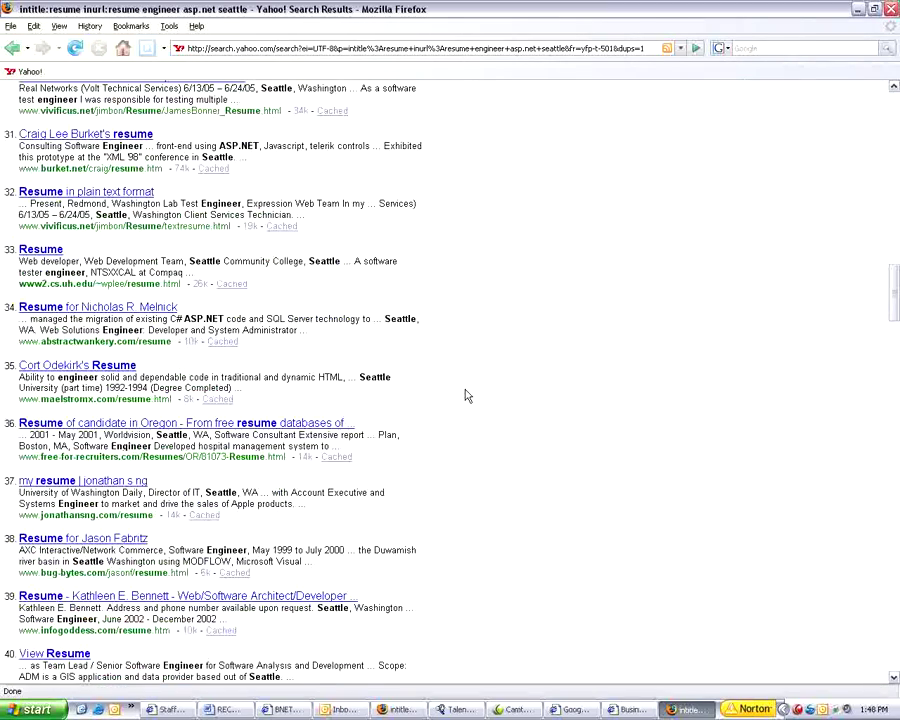
scroll(465, 395, "down", 20)
scroll(465, 395, "down", 20)
scroll(465, 395, "down", 10)
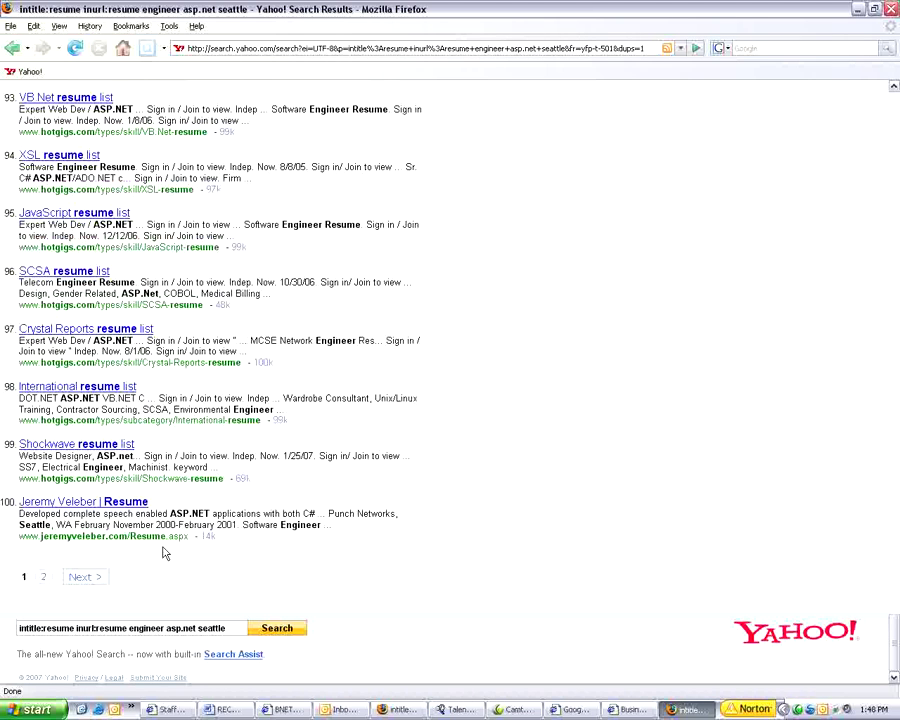
left_click(43, 577)
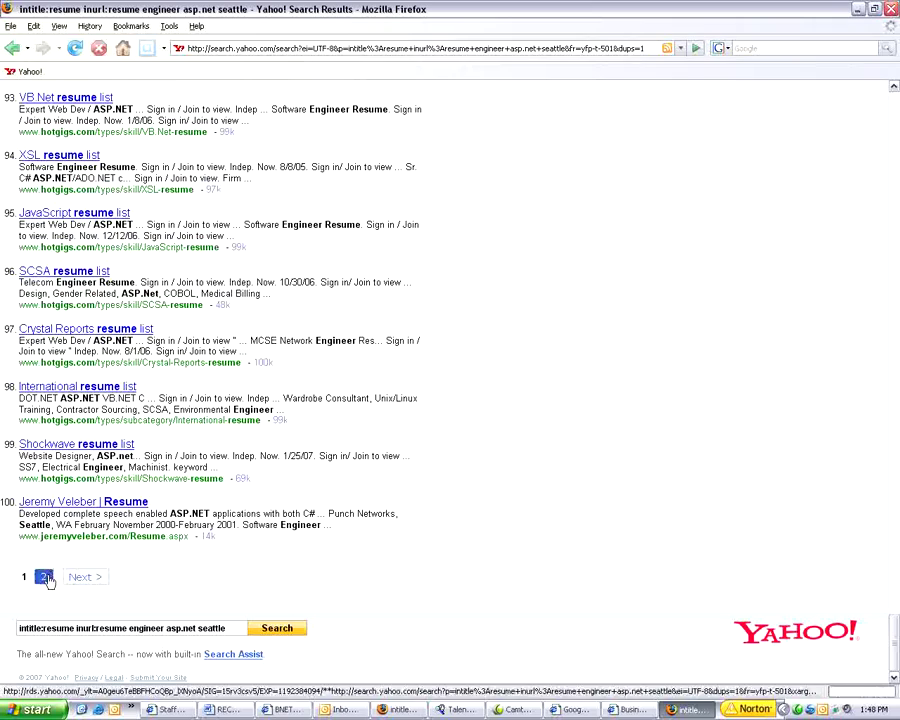
scroll(246, 556, "down", 15)
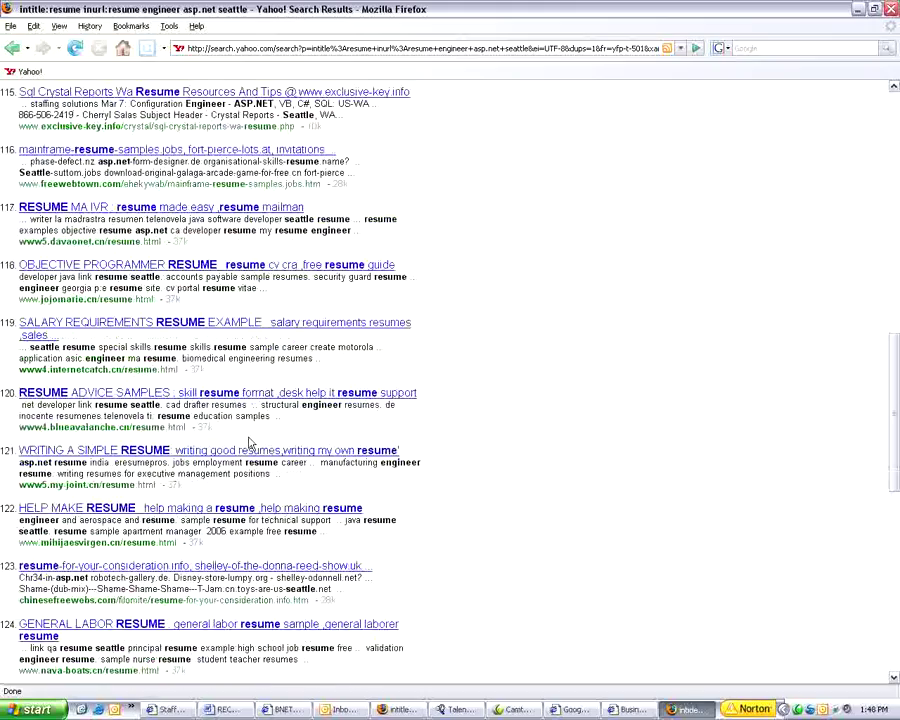
scroll(249, 444, "down", 10)
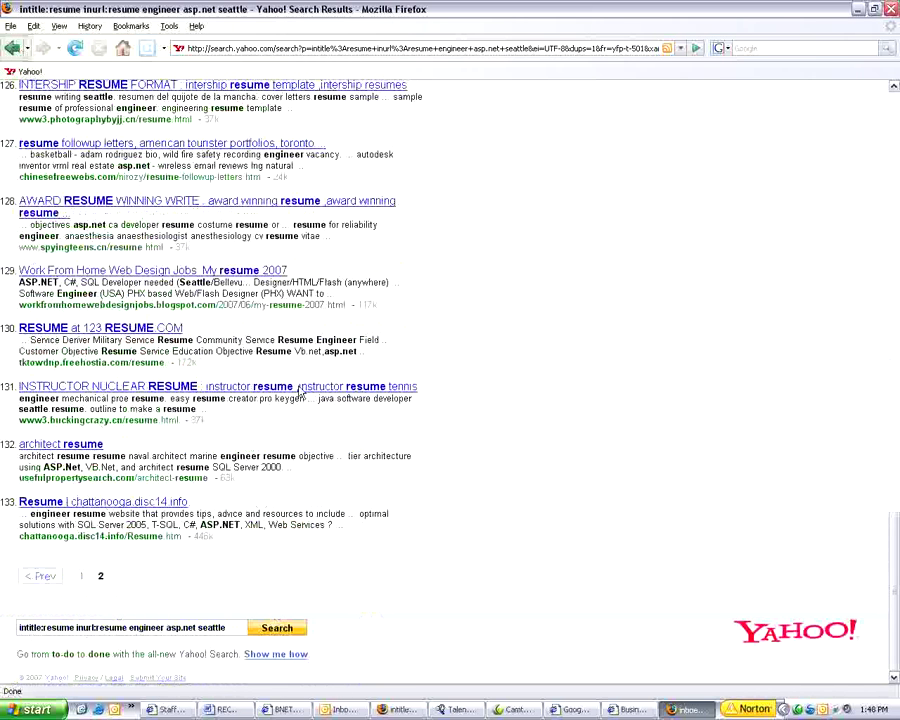
key("alt+Left")
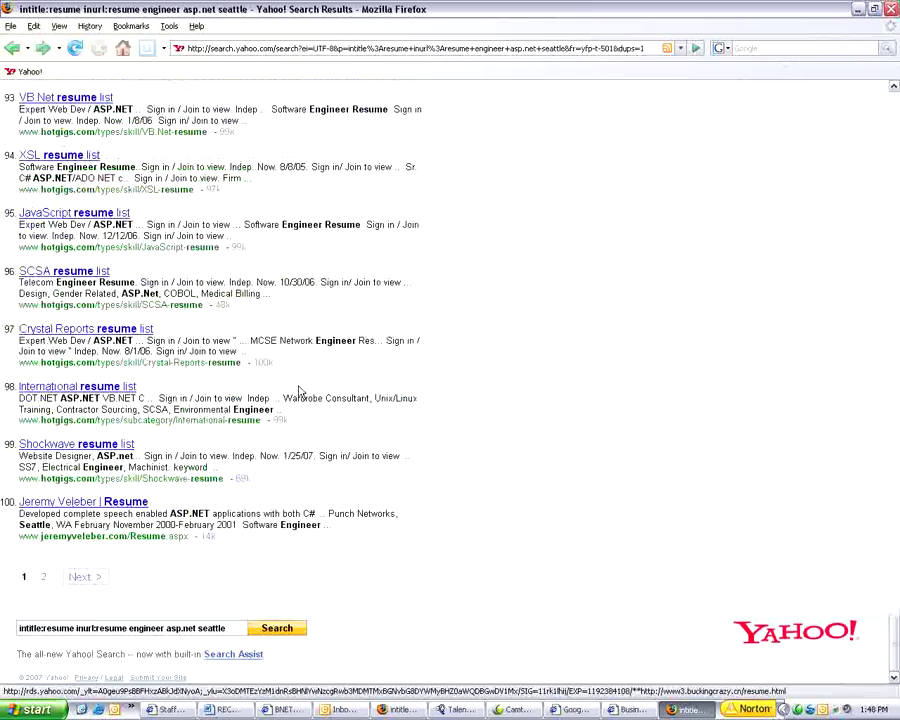
scroll(298, 390, "up", 15)
scroll(298, 390, "up", 10)
scroll(298, 390, "up", 20)
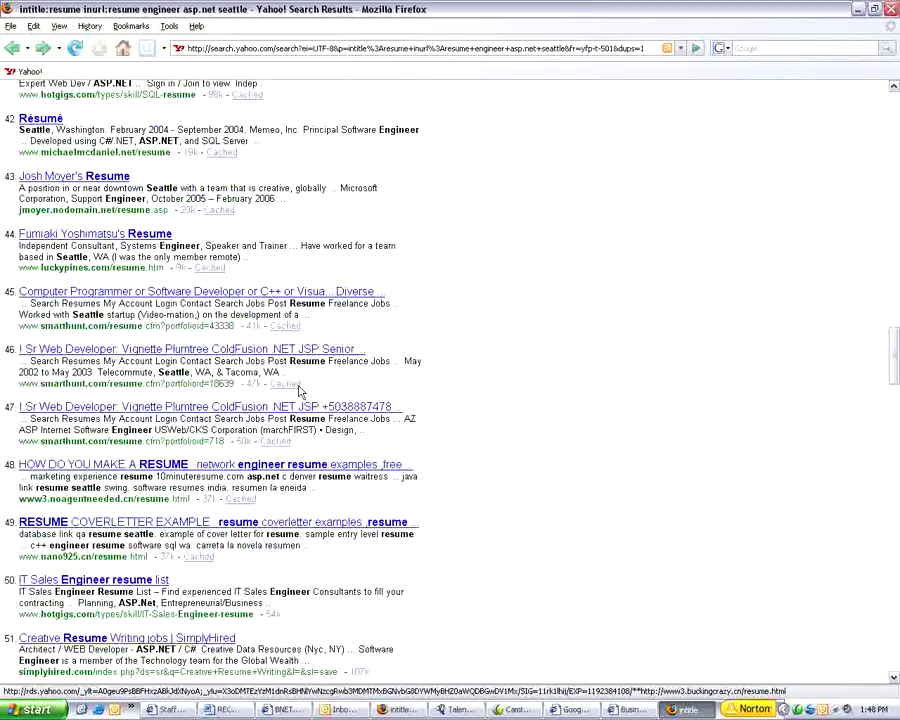
scroll(298, 390, "up", 10)
scroll(298, 390, "up", 10)
scroll(298, 390, "up", 10)
scroll(298, 390, "up", 5)
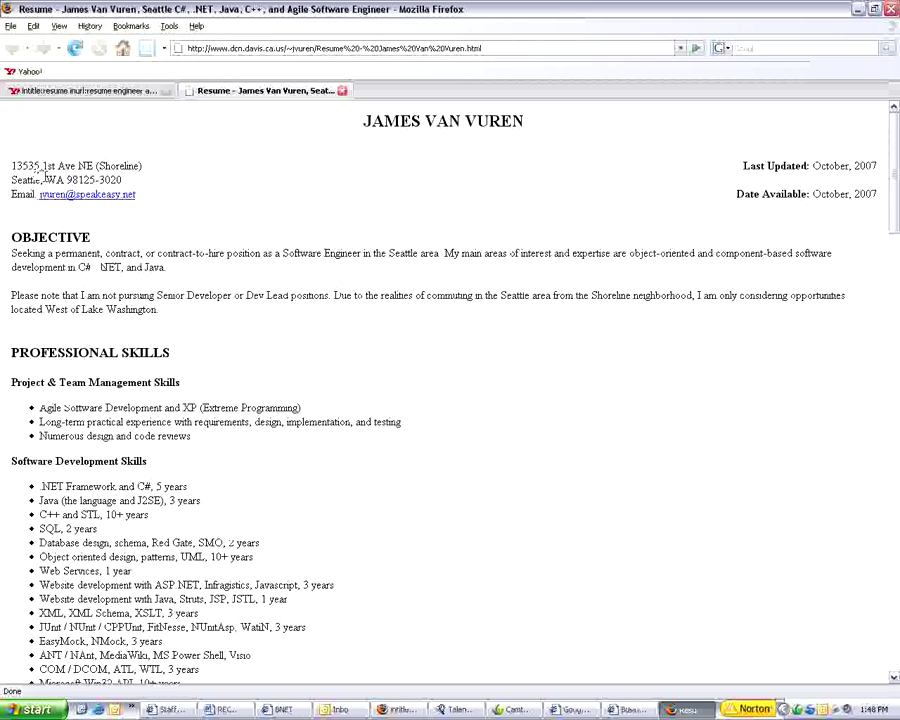
- Skim the resume page's C# .NET objective, then close its tab to return to the Yahoo results
left_click_drag(78, 267, 121, 267)
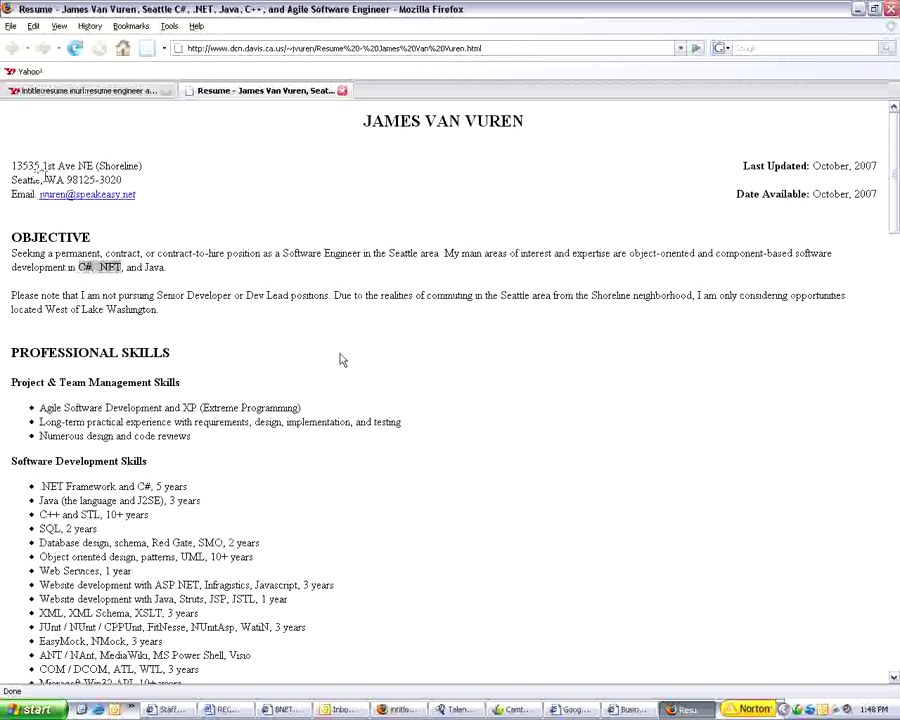
scroll(343, 445, "down", 2)
scroll(345, 447, "down", 3)
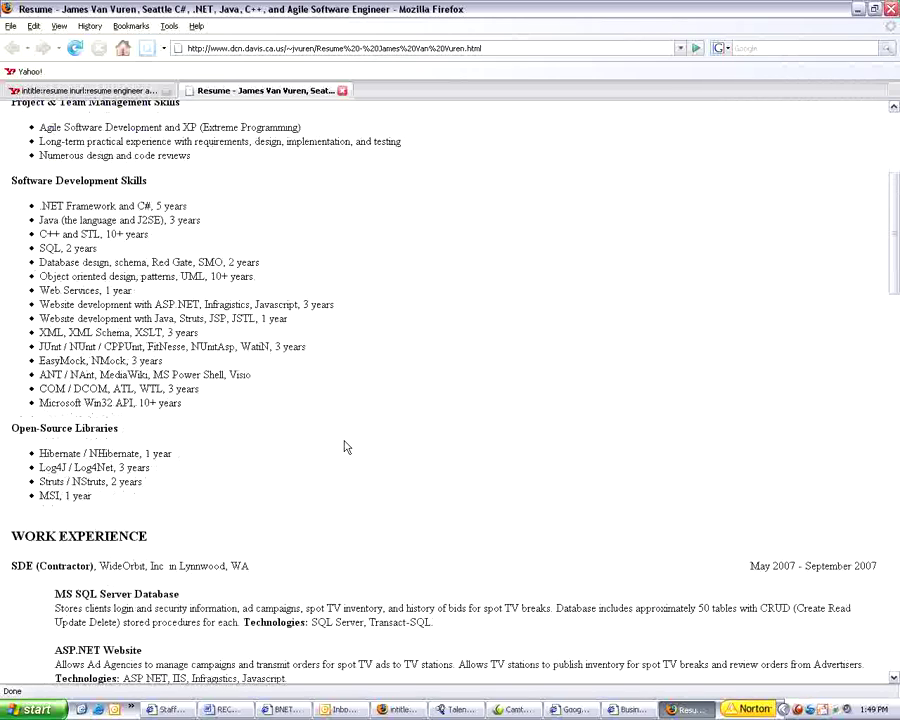
scroll(345, 446, "down", 5)
scroll(305, 419, "up", 8)
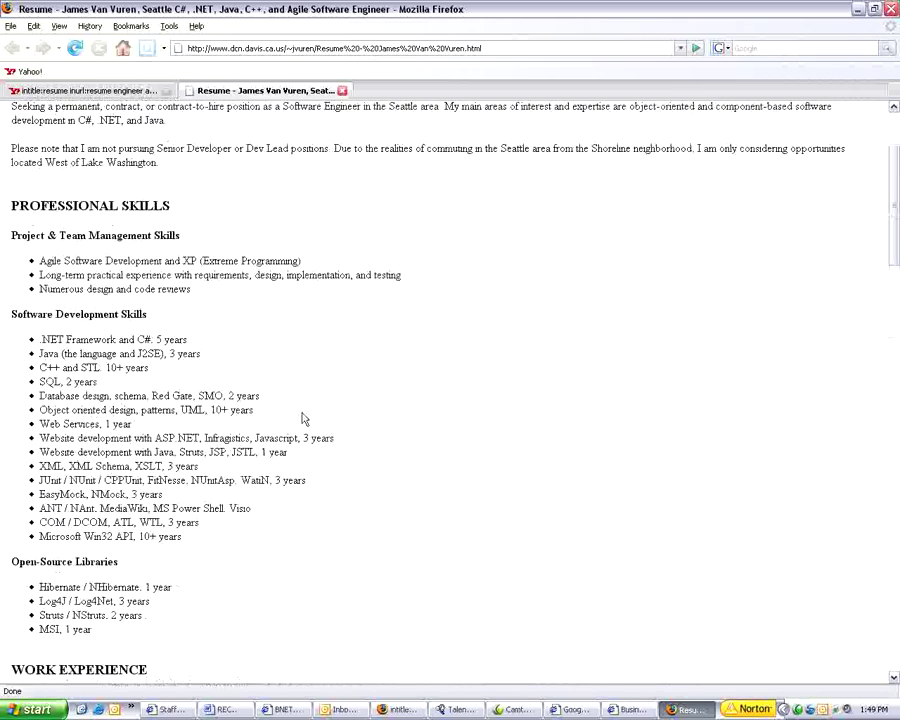
scroll(305, 419, "up", 3)
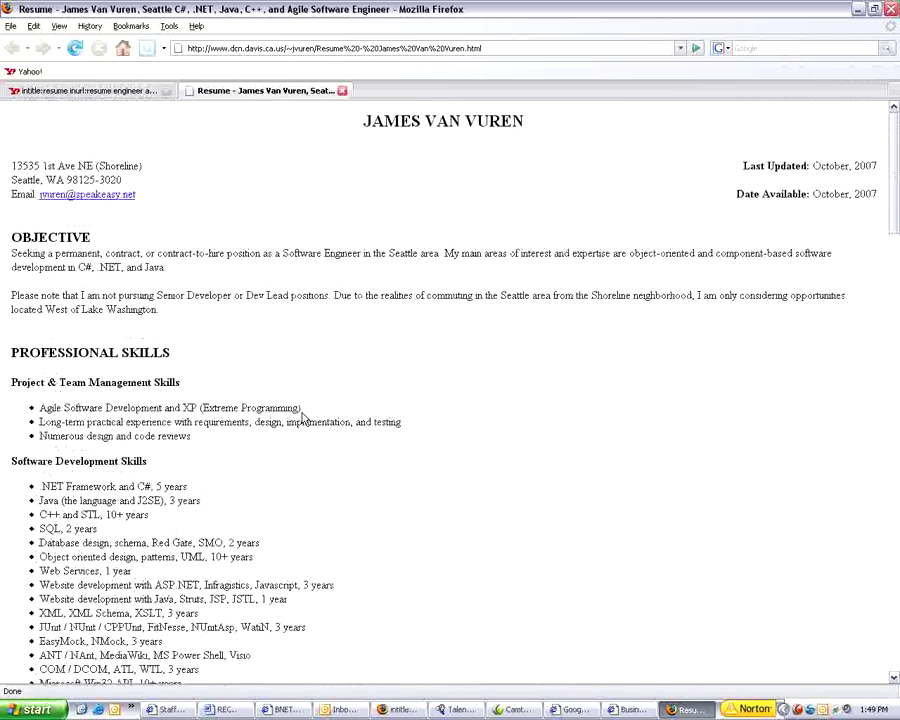
left_click(343, 92)
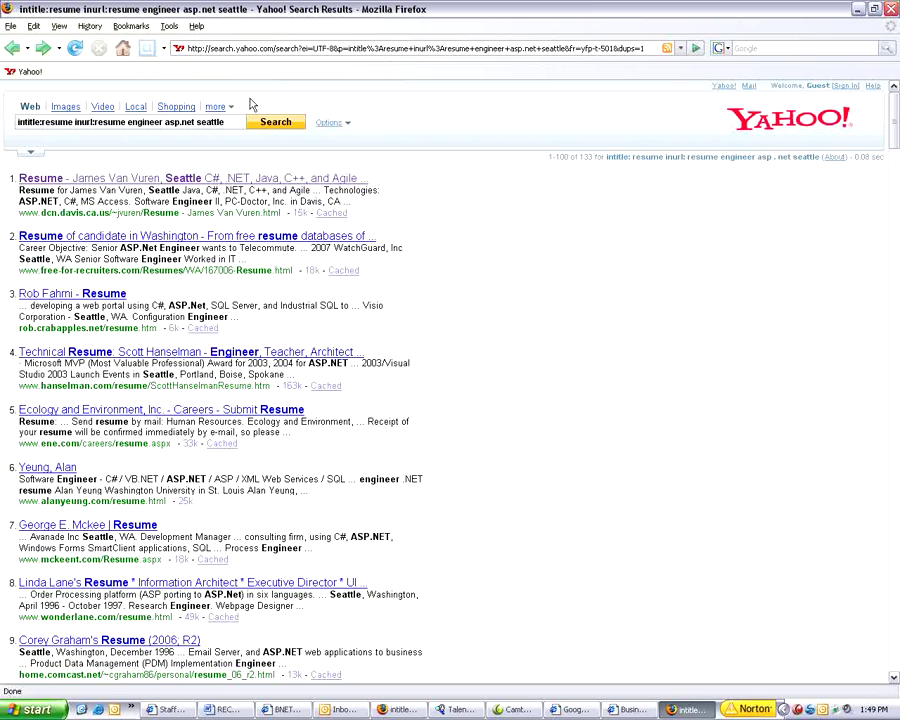
- Launch DownThemAll! from Tools and maximize its selection window listing the page's 185 links
left_click(168, 27)
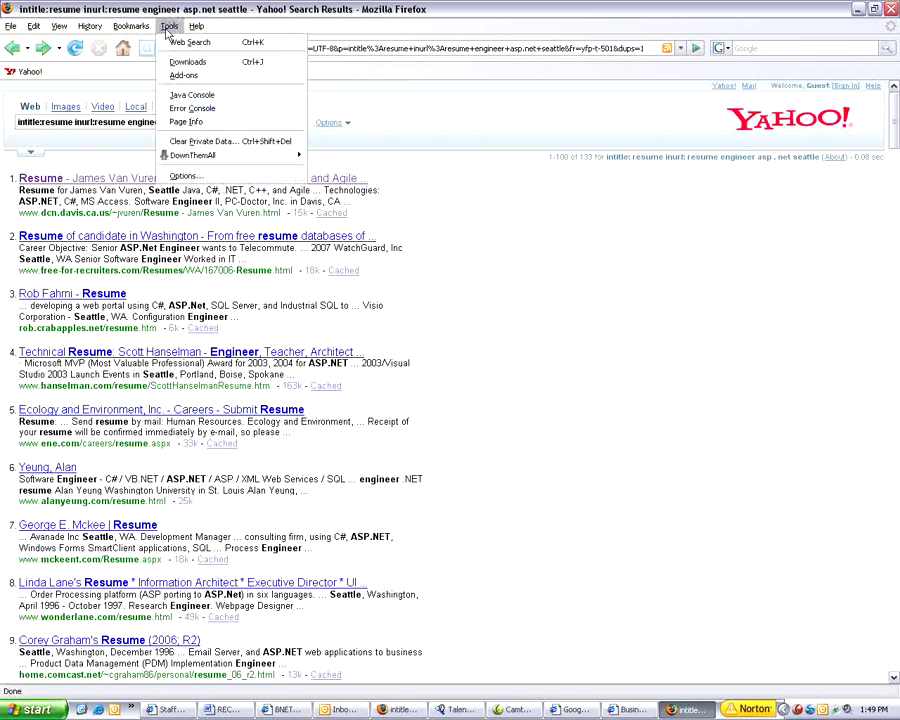
mouse_move(193, 155)
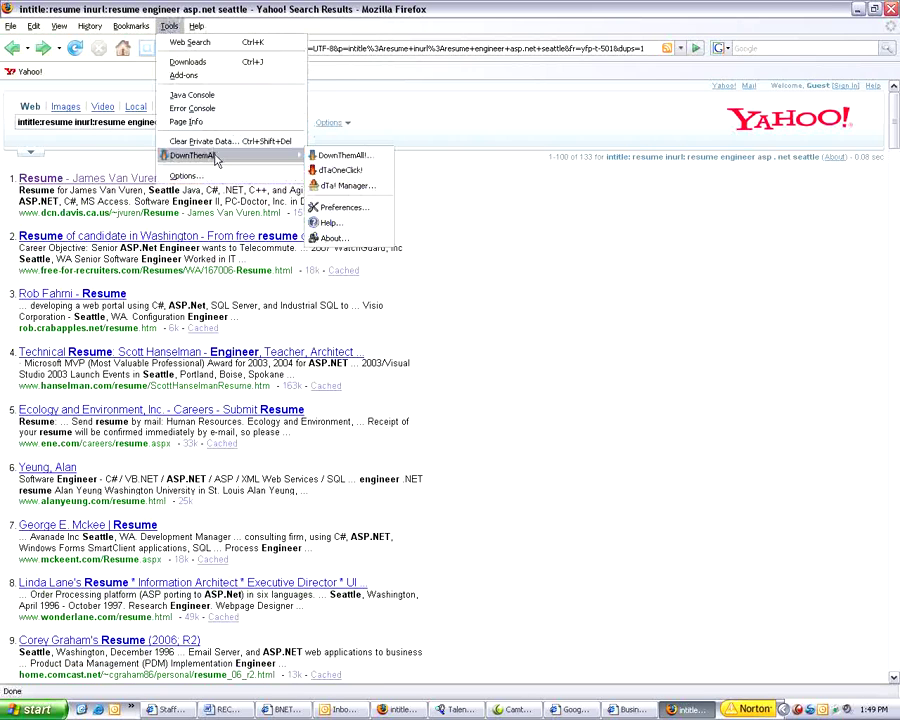
left_click(343, 155)
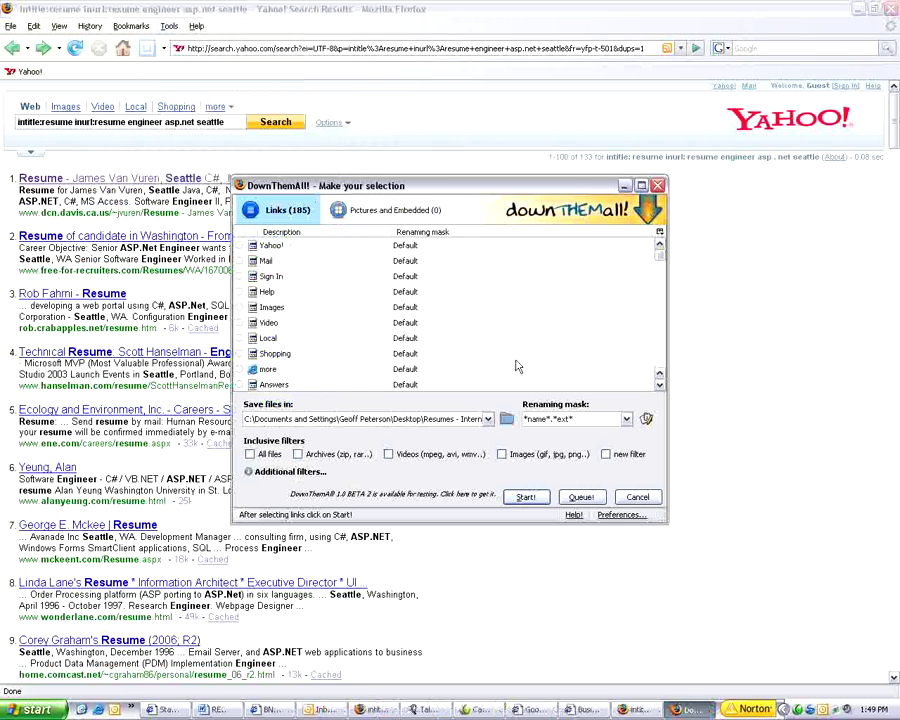
left_click(641, 185)
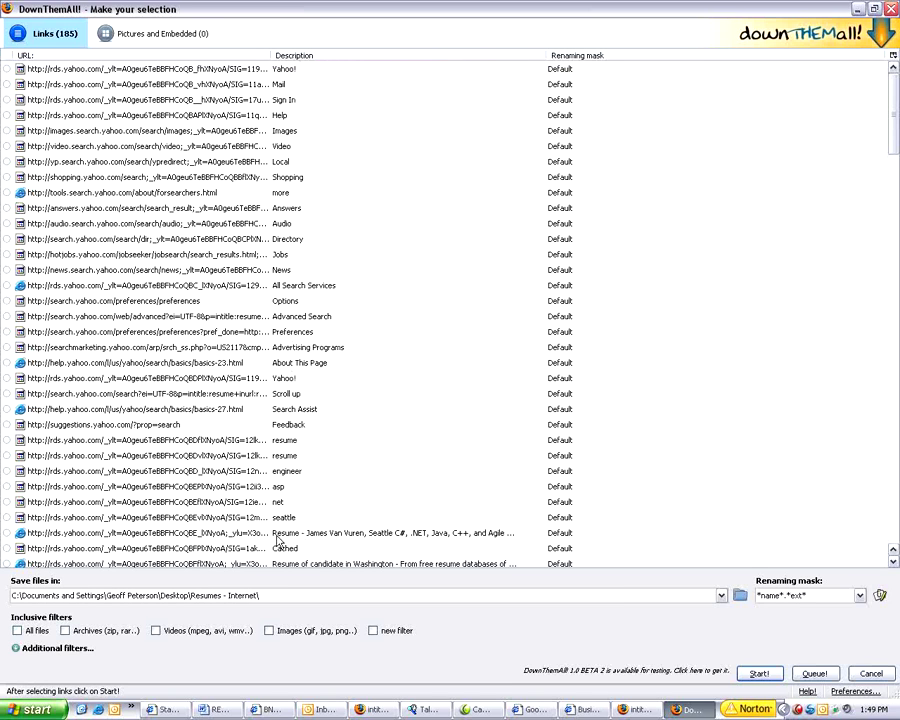
- Tick the first seven resume result links in the DownThemAll links list
left_click(284, 534)
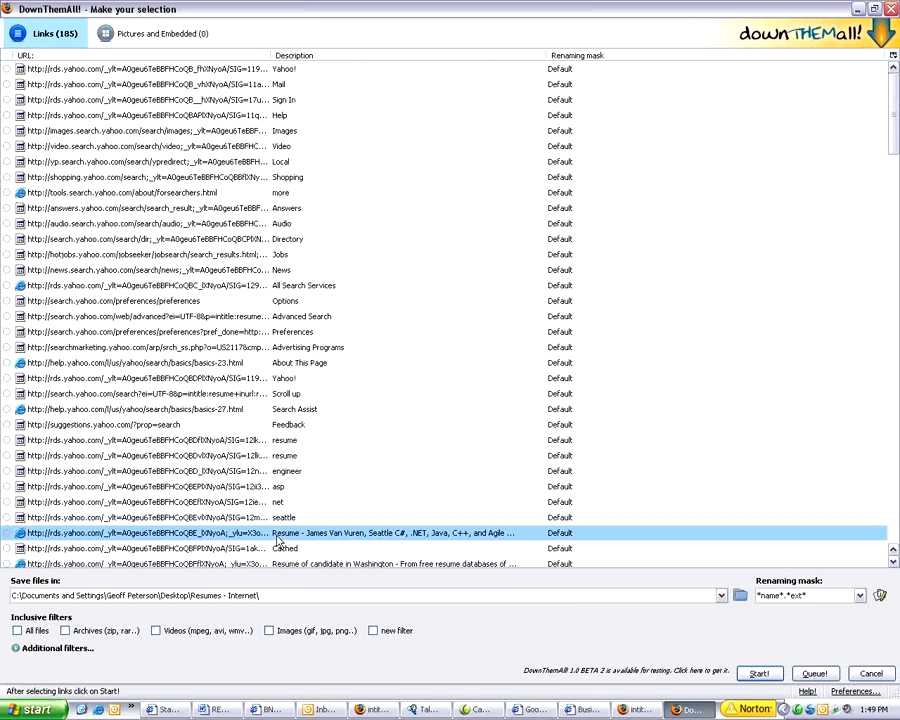
left_click(8, 534)
scroll(134, 398, "down", 2)
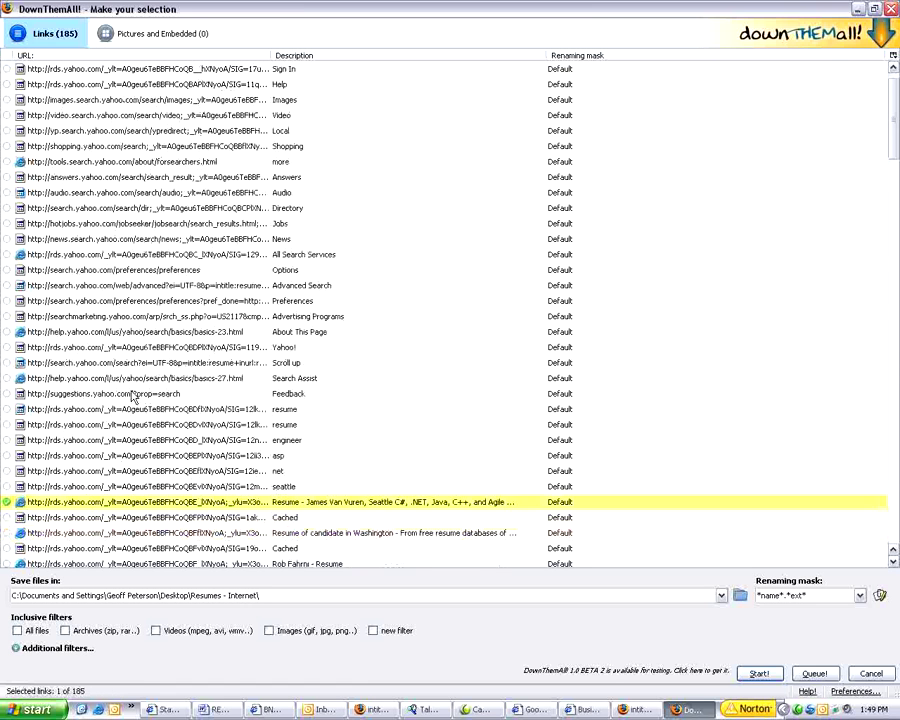
scroll(134, 398, "down", 4)
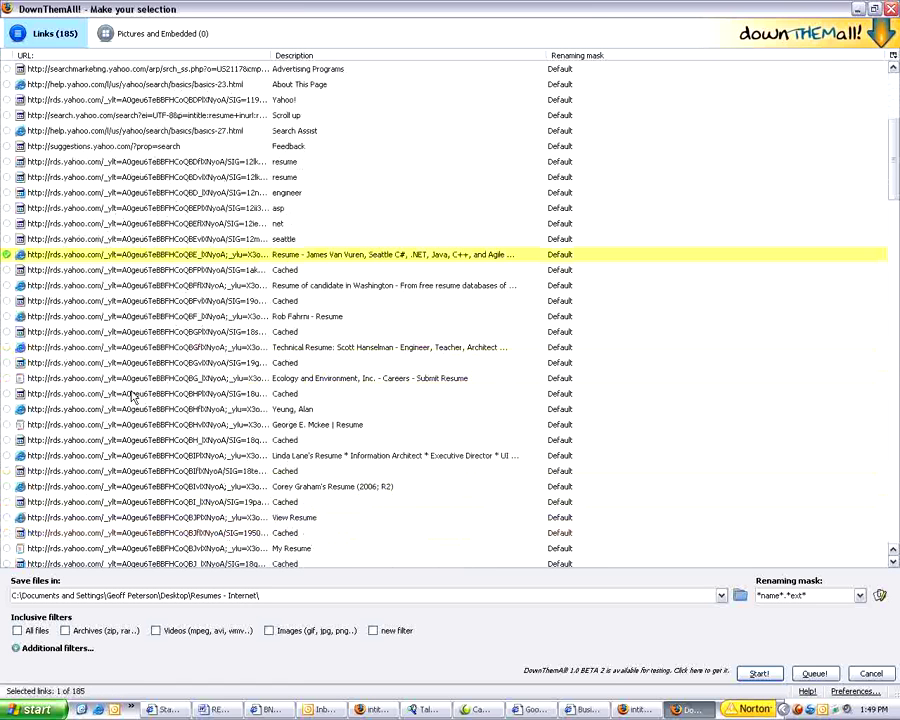
left_click(7, 286)
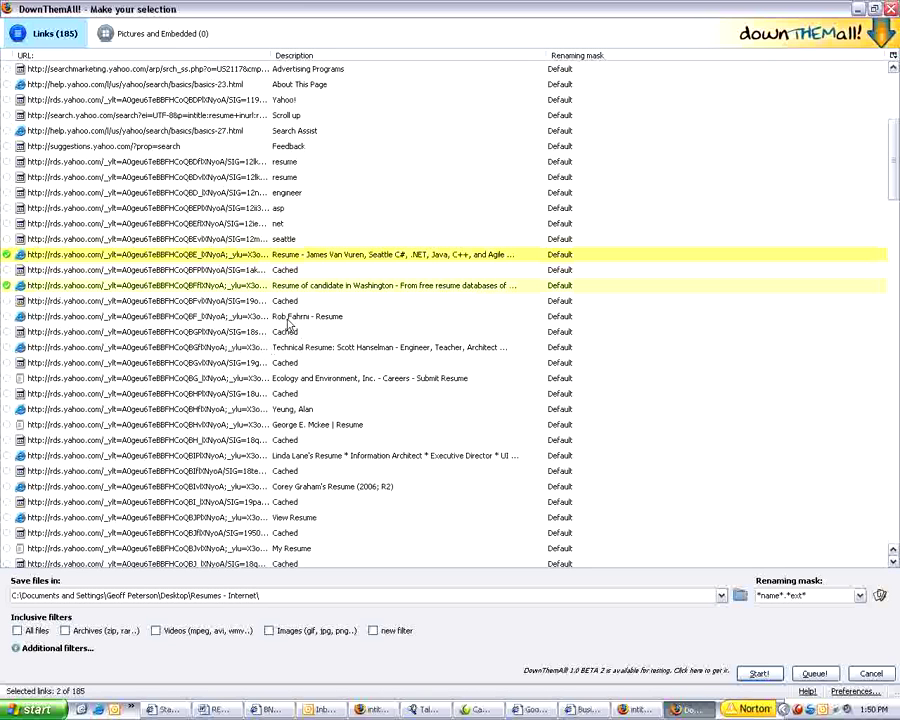
left_click(7, 316)
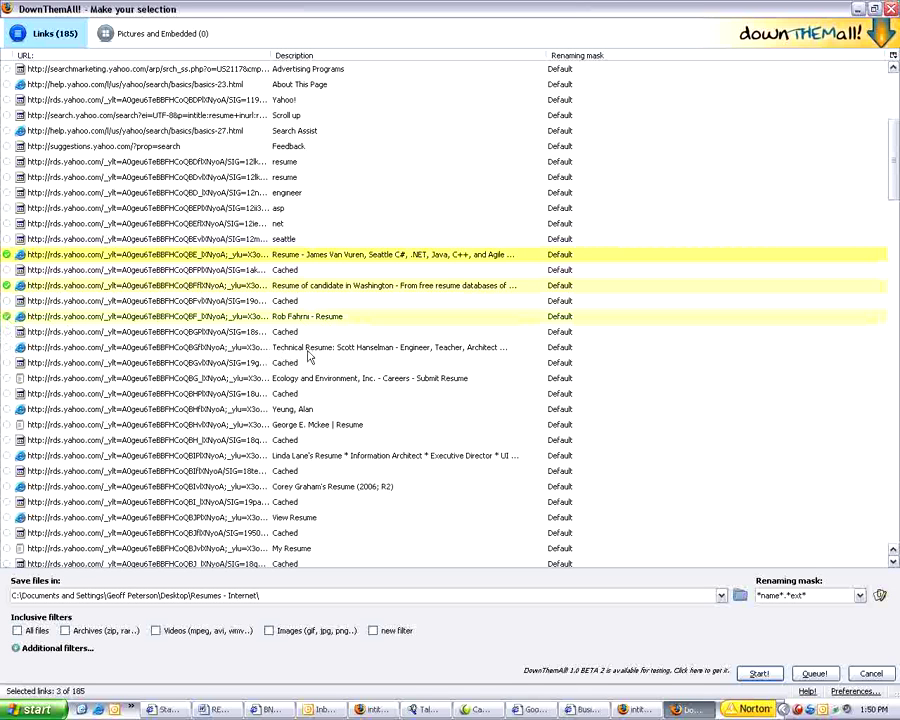
left_click(6, 347)
left_click(7, 409)
left_click(6, 455)
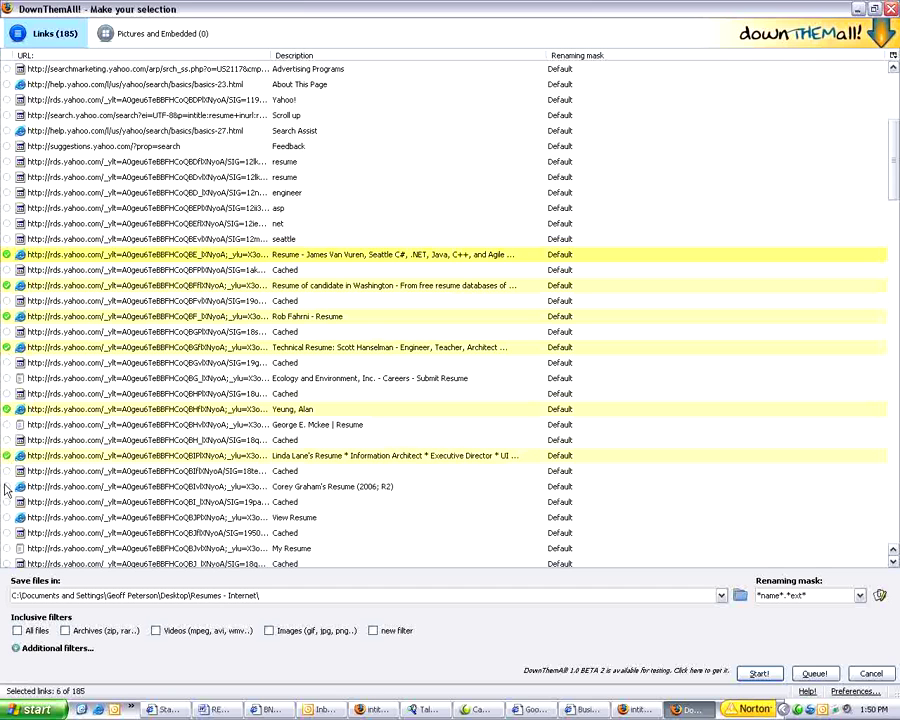
left_click(6, 486)
- Tick three more resume links, including View Resume, bringing the selection to 10 of 185
scroll(112, 355, "down", 5)
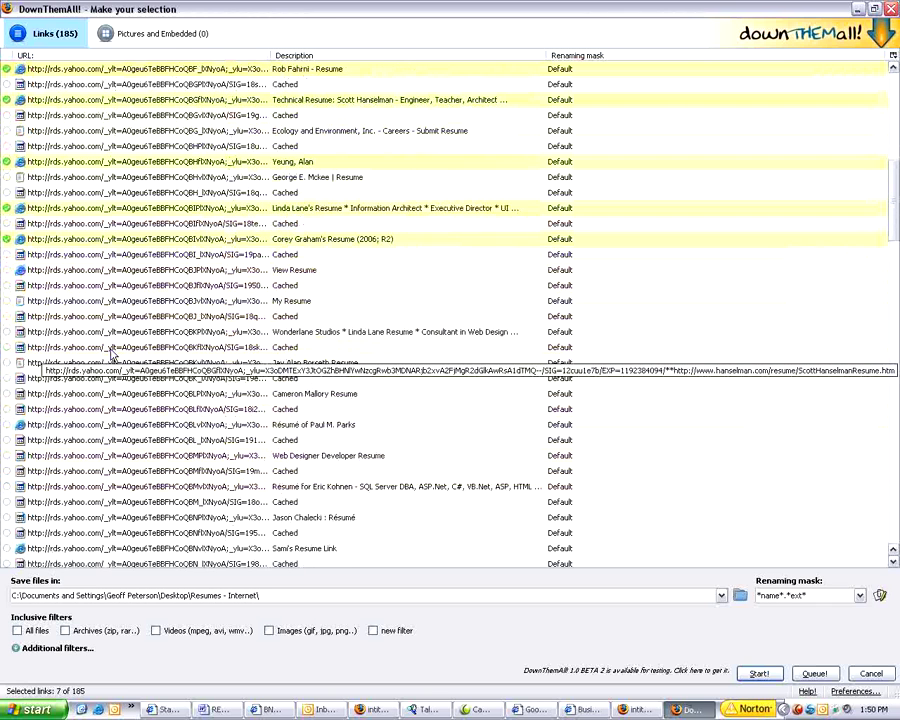
left_click(7, 270)
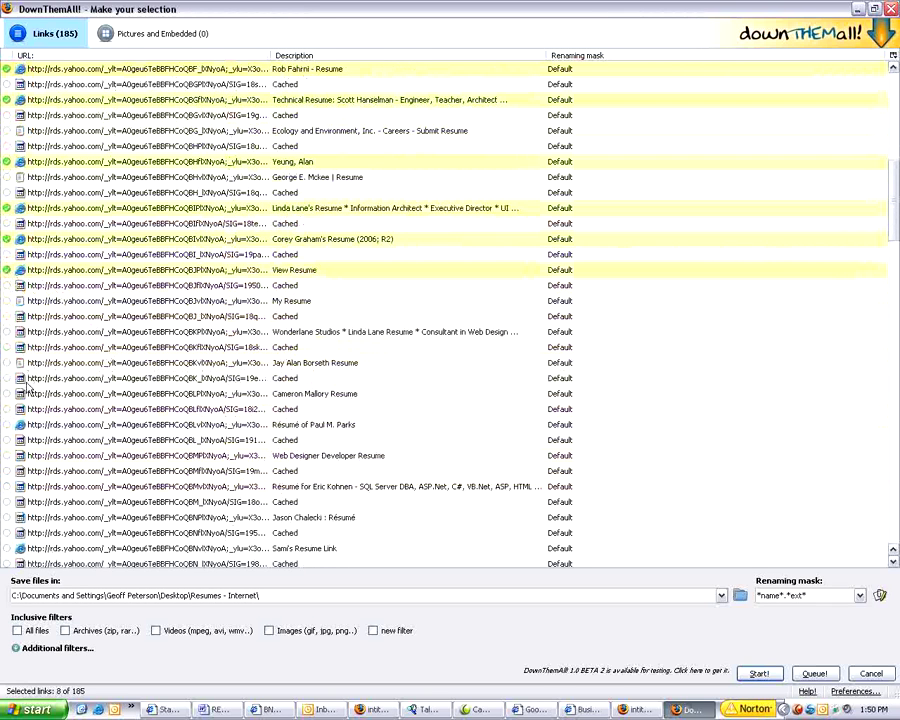
left_click(7, 424)
scroll(62, 440, "down", 3)
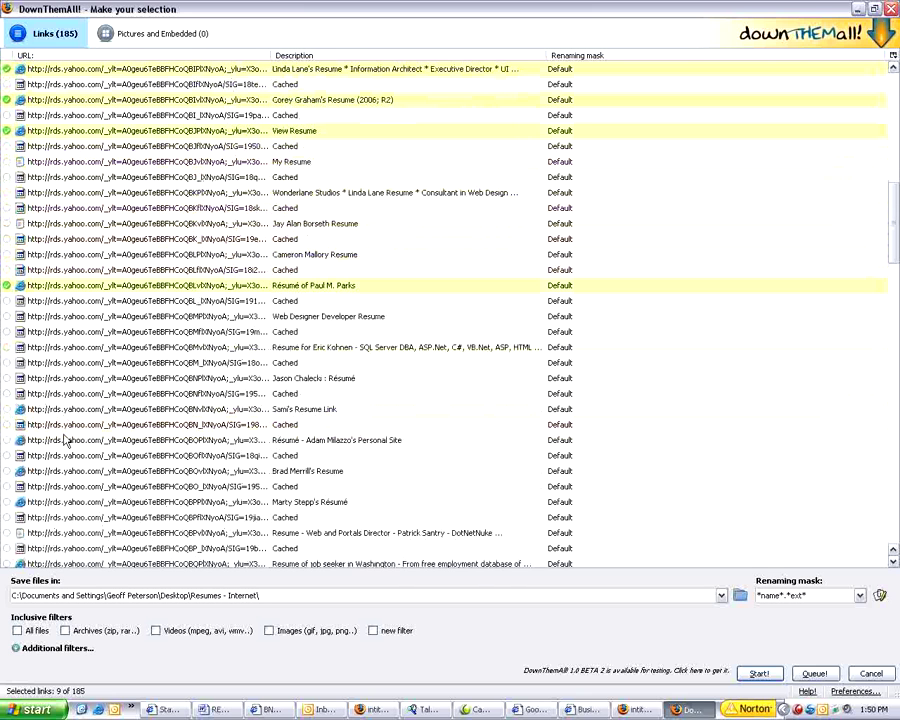
left_click(9, 407)
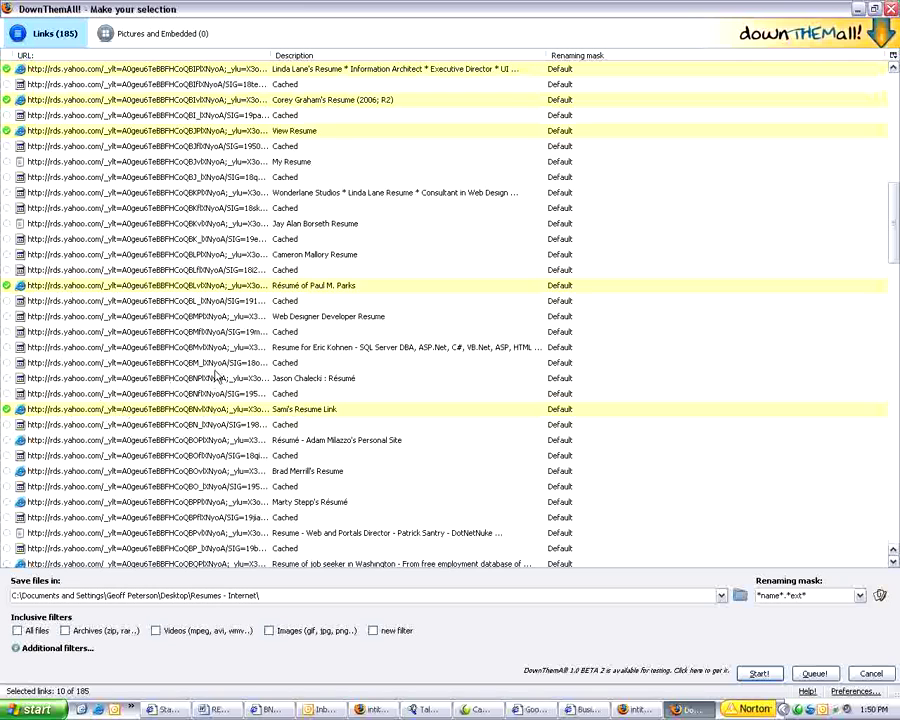
scroll(216, 372, "up", 5)
scroll(216, 372, "up", 3)
scroll(215, 375, "down", 3)
scroll(215, 375, "down", 1)
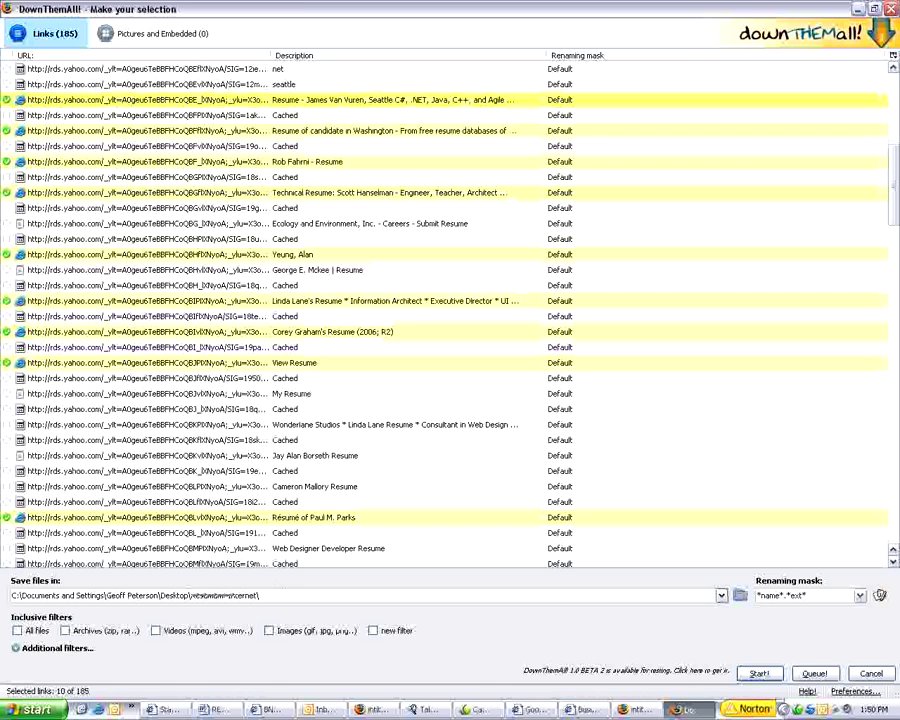
- Keep Resumes - Internet as the save folder and start downloading the ten resume pages
double_click(230, 595)
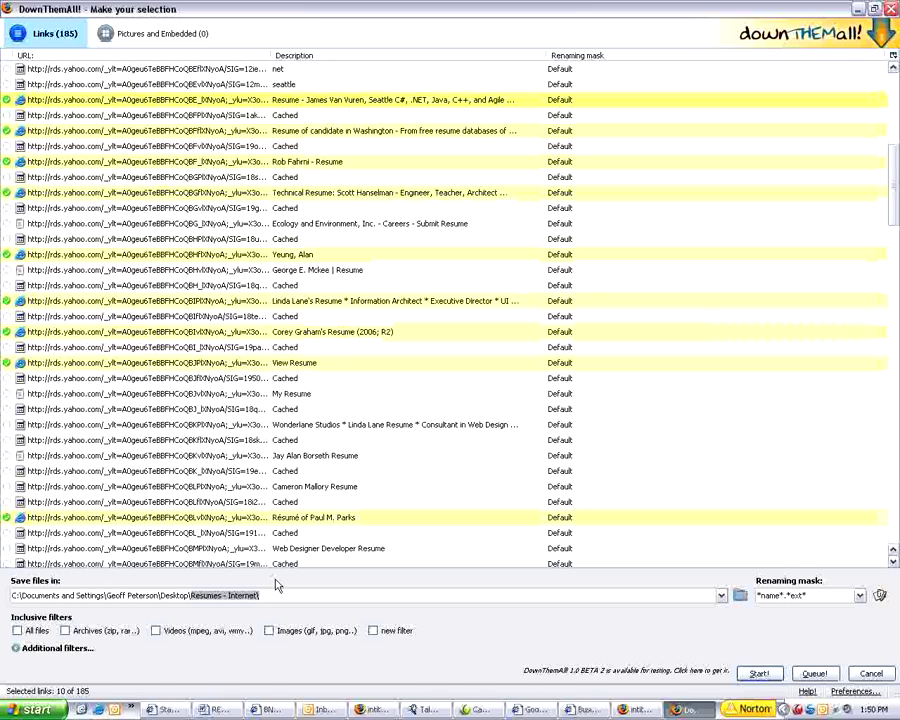
left_click(284, 594)
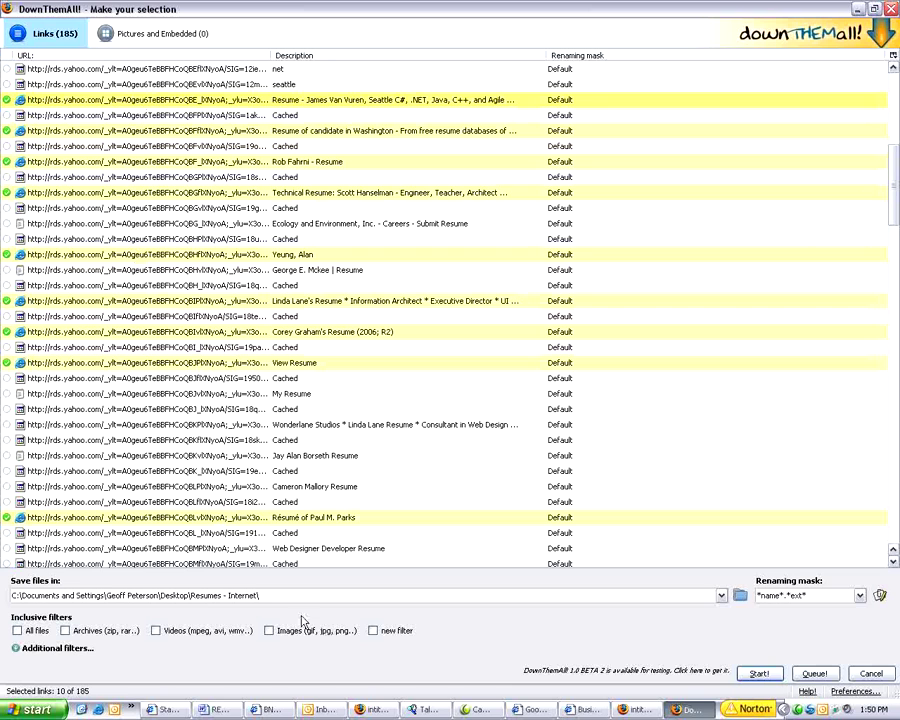
left_click(776, 680)
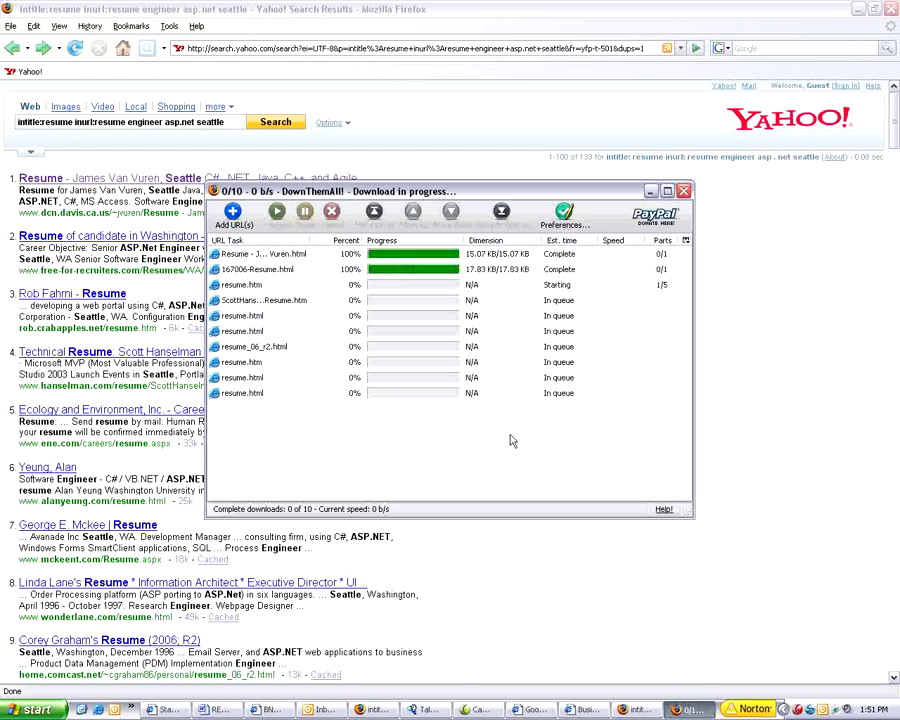